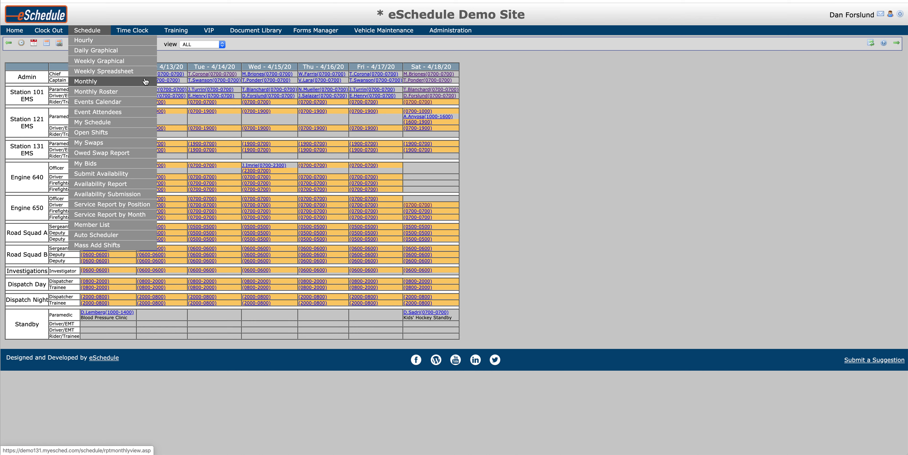
Step: Show the April 2020 monthly schedule, and return to the weekly spreadsheet view
click(243, 49)
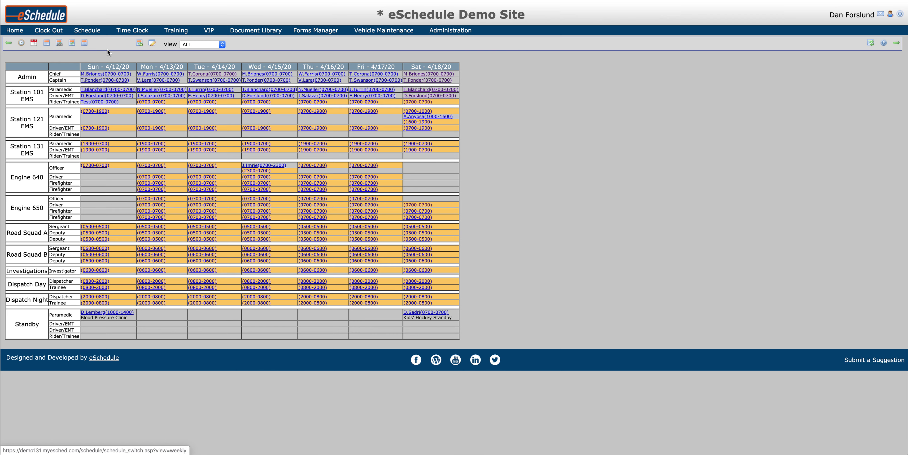
click(75, 45)
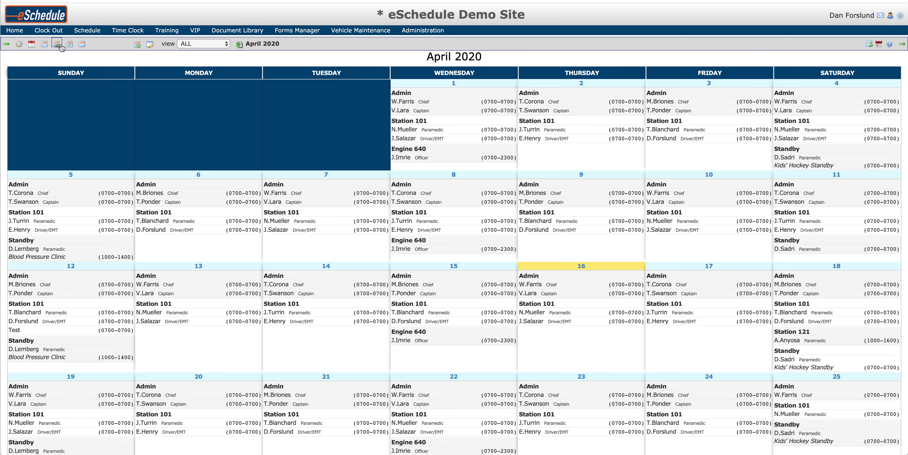
mouse_move(95, 31)
click(92, 64)
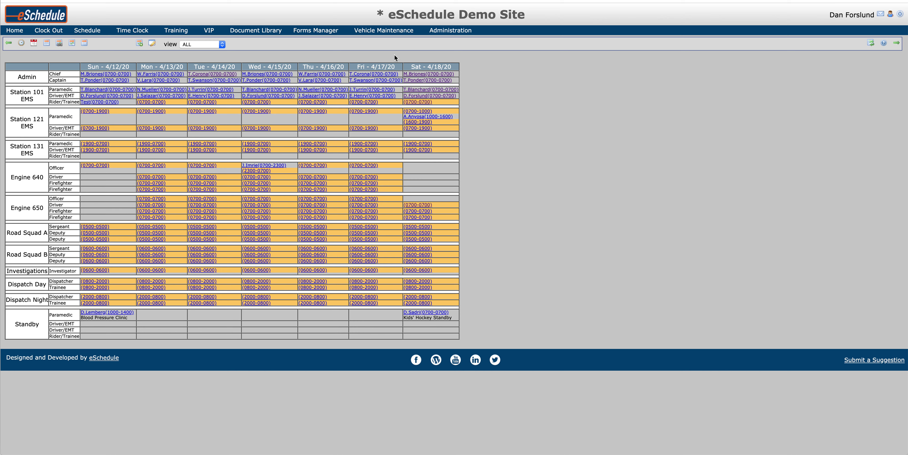
Step: Page the weekly spreadsheet back to the week of 4/5/20, and return to the week of 4/12/20
click(8, 44)
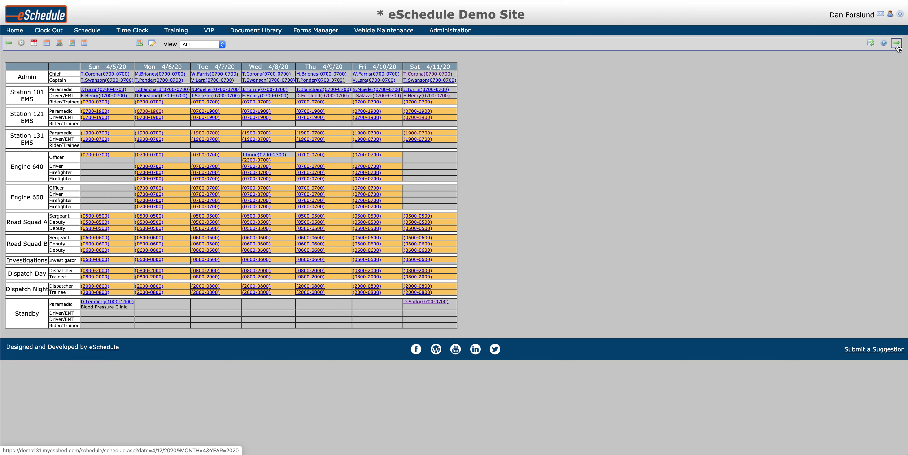
click(897, 44)
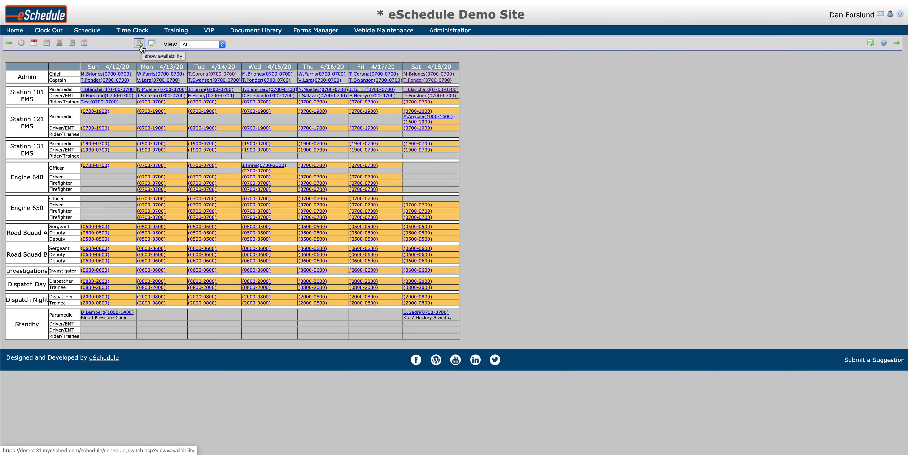
Step: Open the schedule preferences and review the available Default Schedule and Default View options without changing them
scroll(143, 48, right, 1)
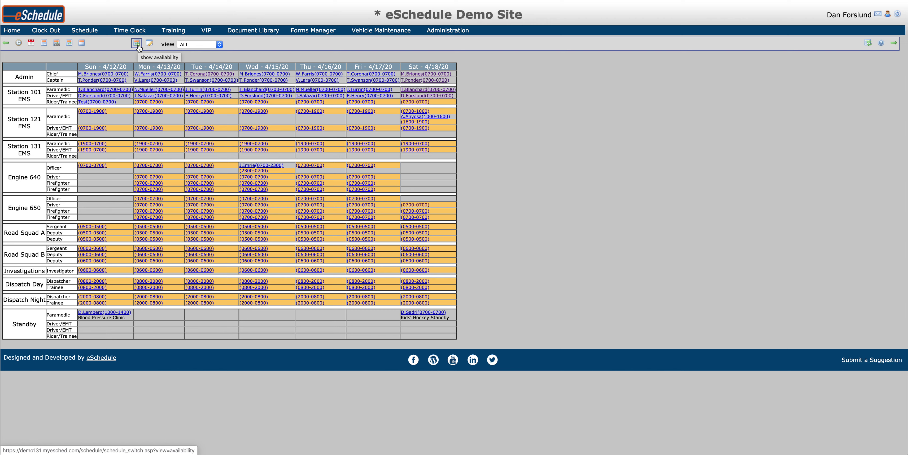
click(150, 44)
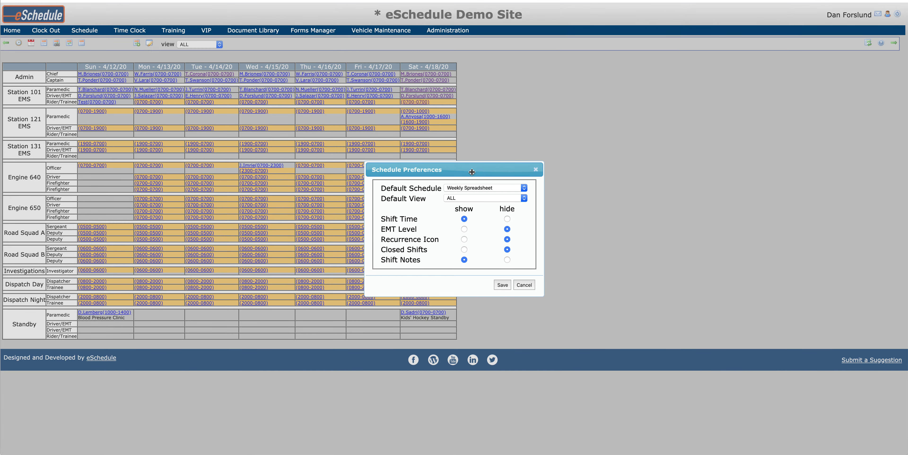
drag(489, 172, 460, 111)
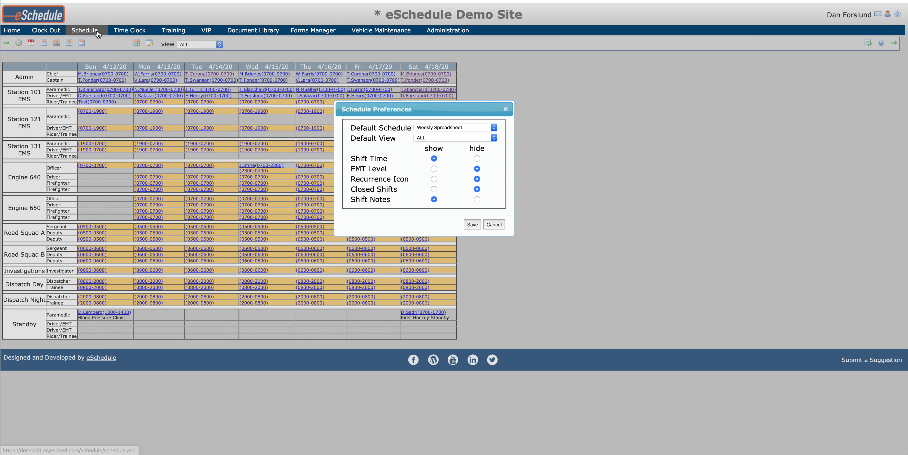
click(482, 127)
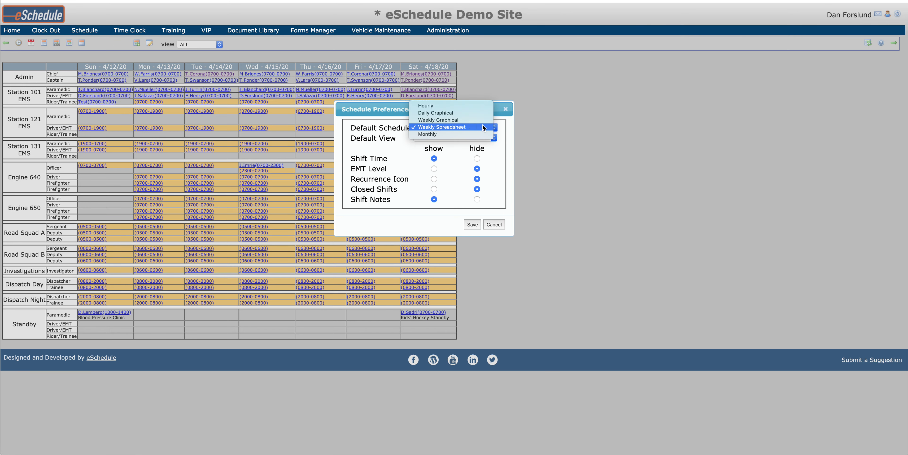
click(483, 124)
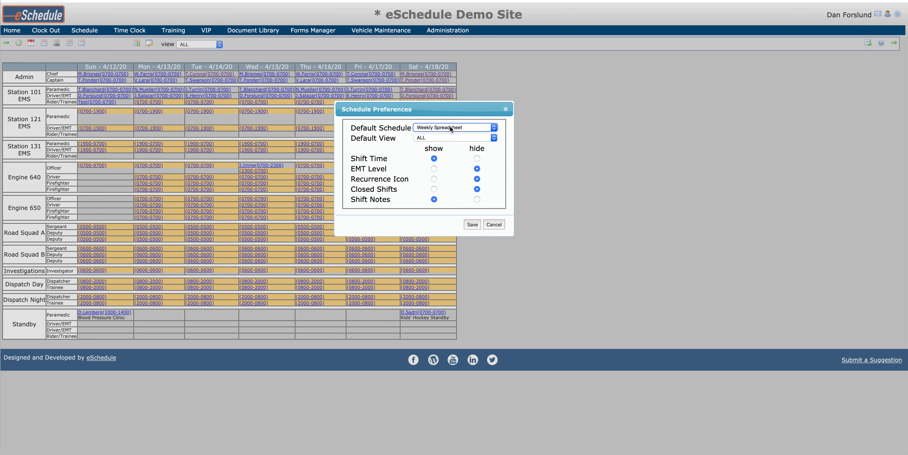
click(485, 138)
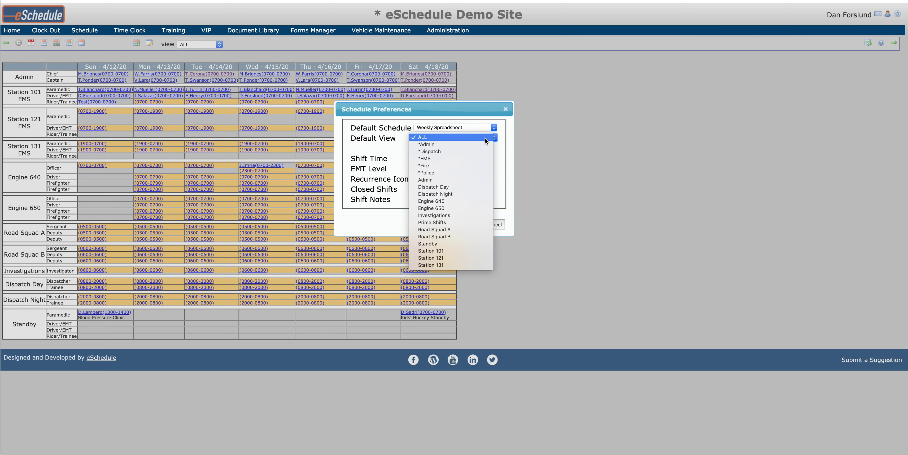
click(393, 138)
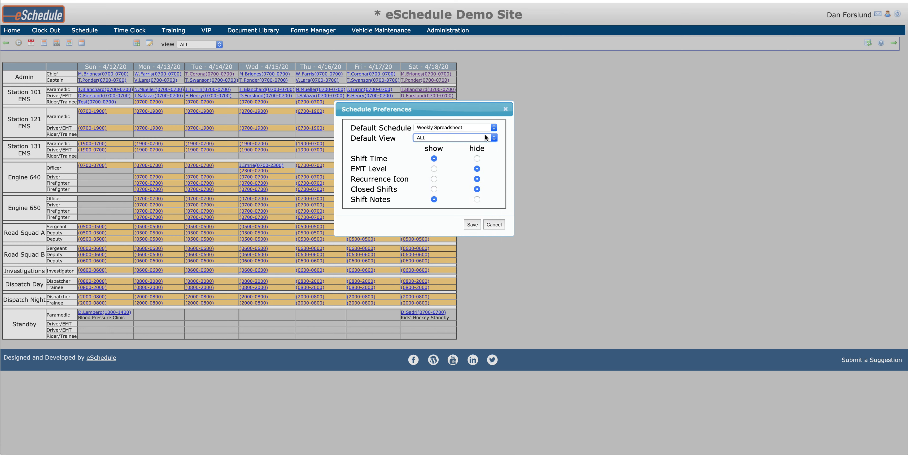
click(489, 137)
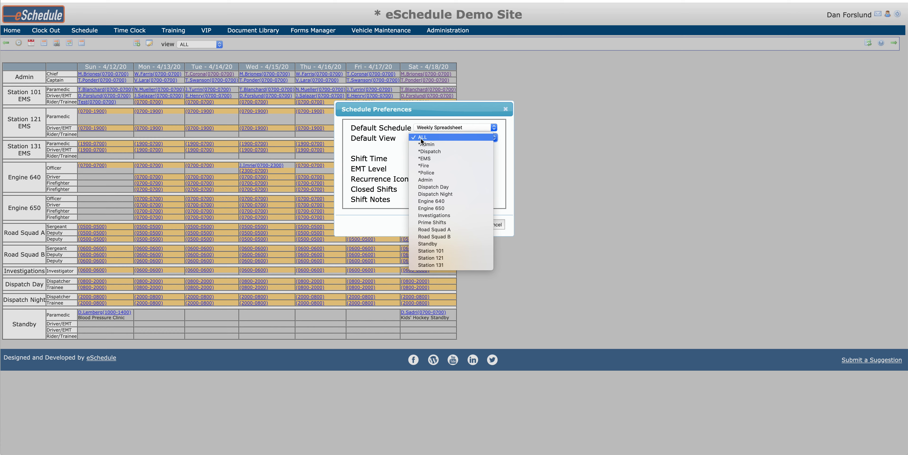
click(386, 143)
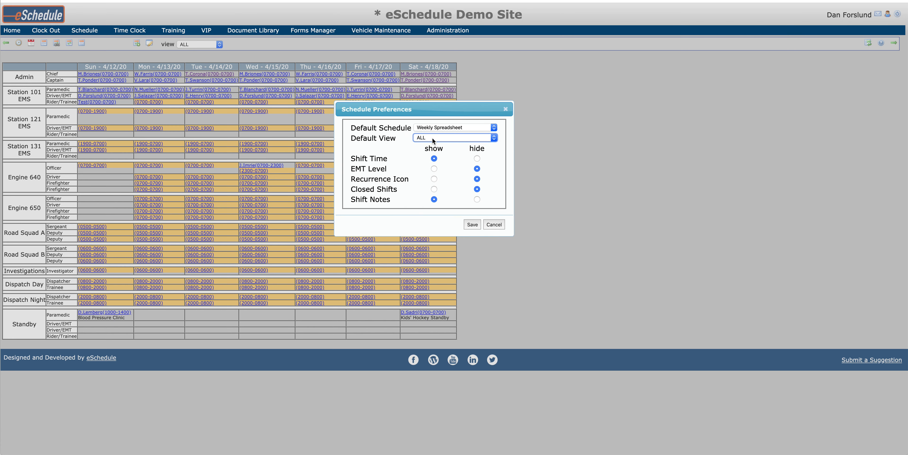
click(506, 125)
Step: Set EMT Level to show in the schedule preferences and save them
click(434, 168)
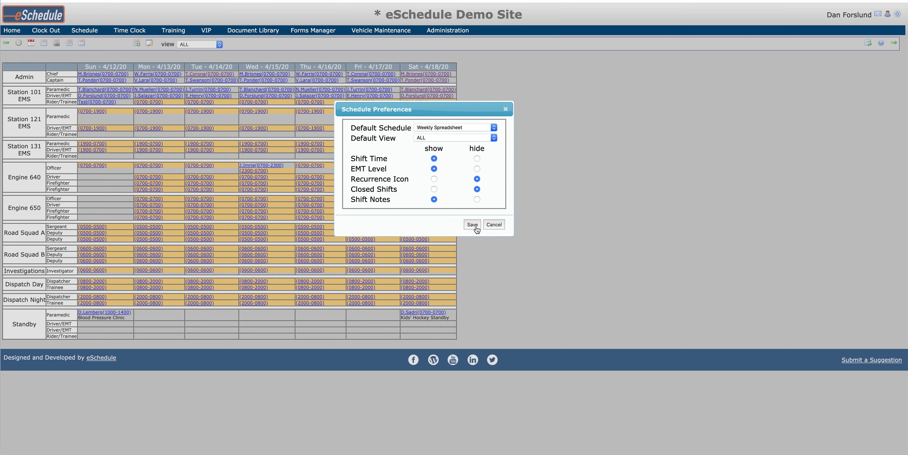
click(474, 226)
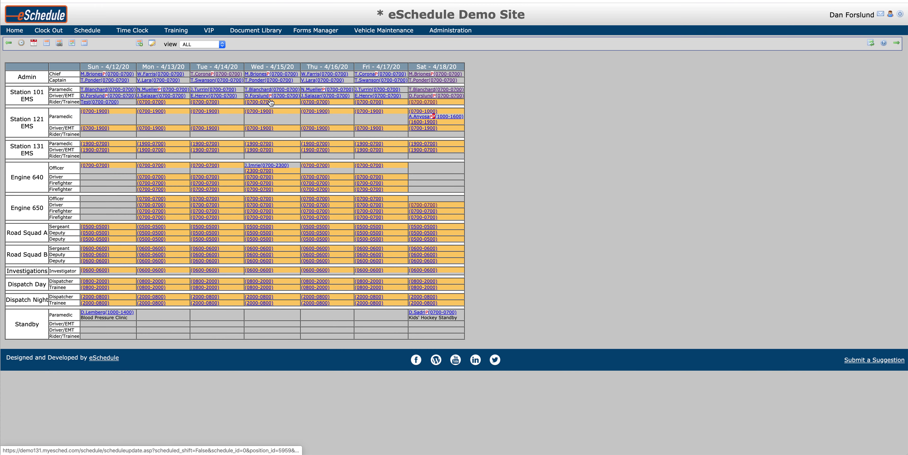
Step: Enlarge the page for readability, and set Recurrence Icon to show in the saved schedule preferences
key(super+equal)
key(super+equal)
key(super+equal)
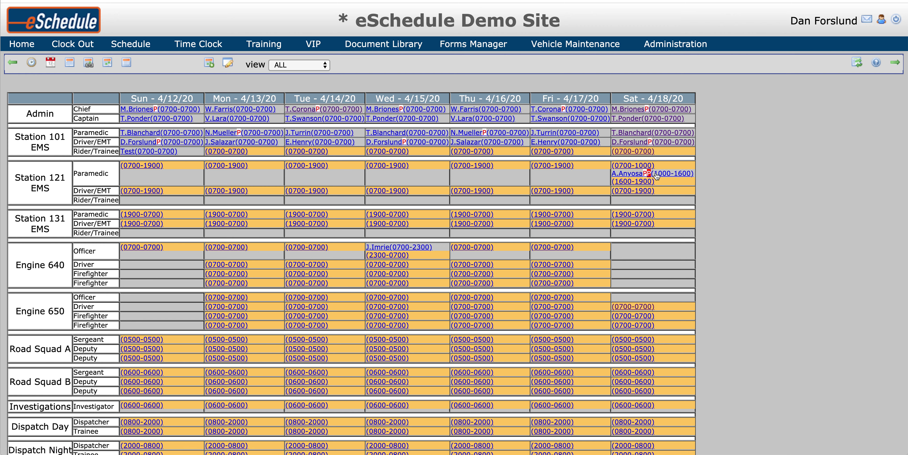
click(230, 66)
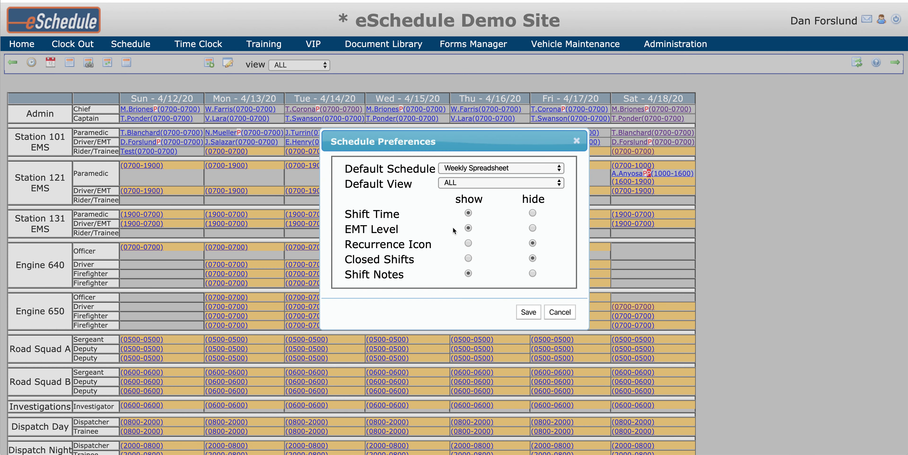
click(469, 243)
click(529, 312)
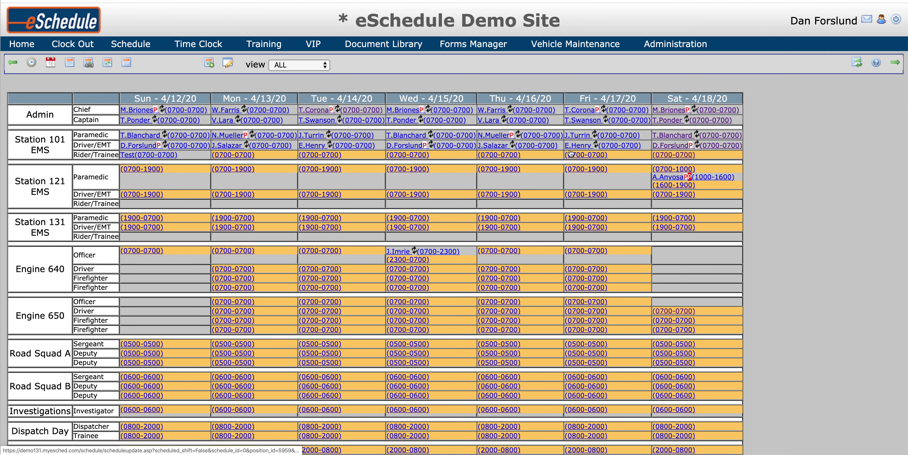
Step: Reduce the page magnification, and set Closed Shifts to show in the saved schedule preferences
click(228, 62)
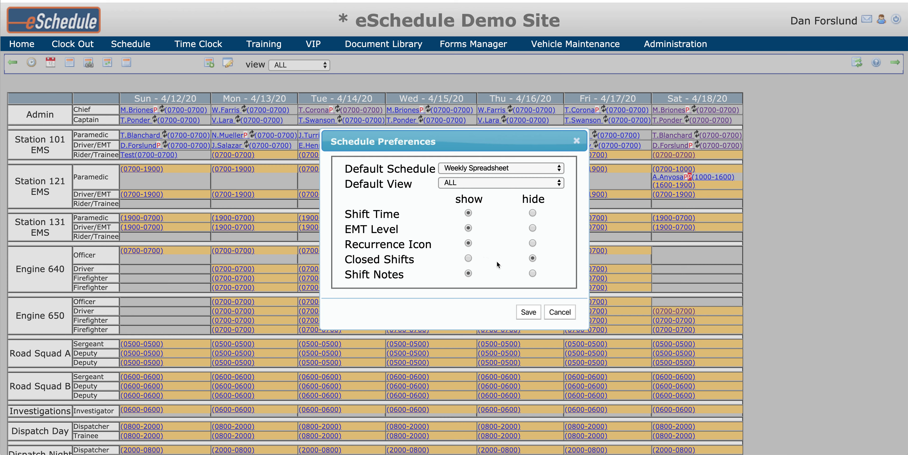
click(562, 313)
key(super+minus)
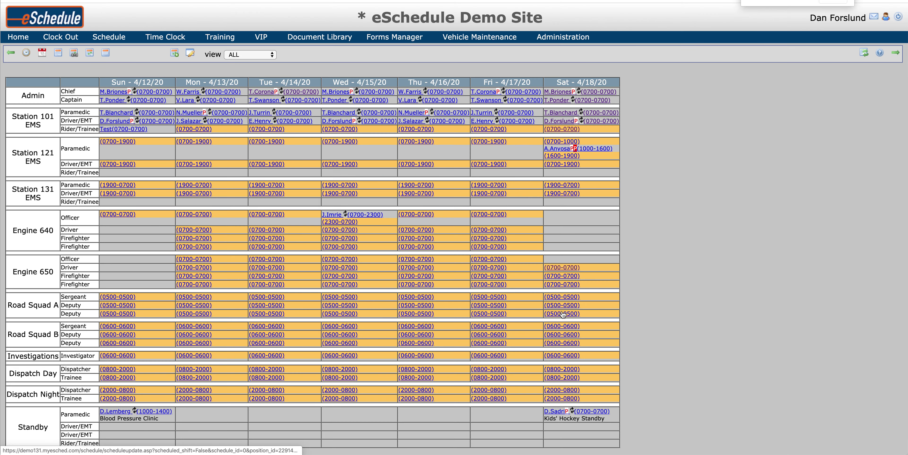
key(super+minus)
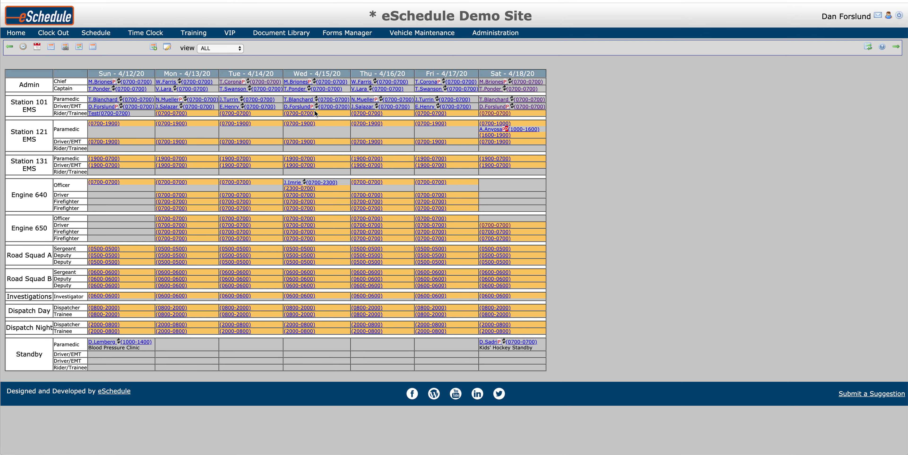
click(168, 47)
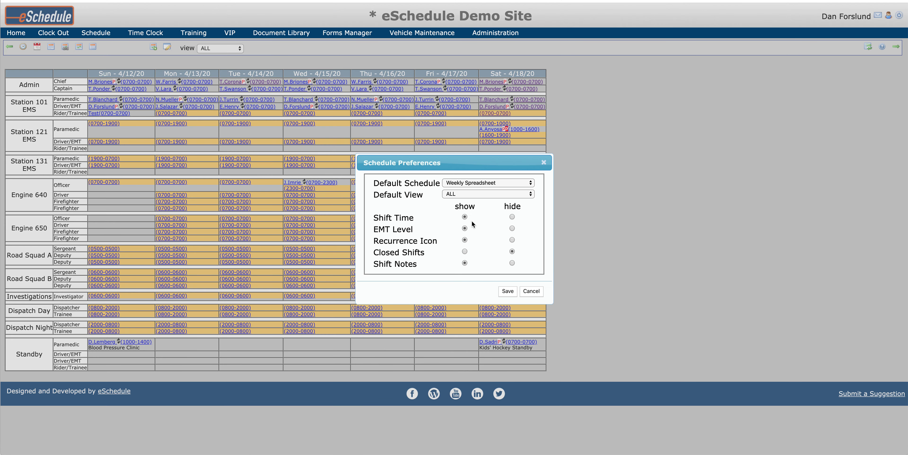
click(465, 251)
click(507, 292)
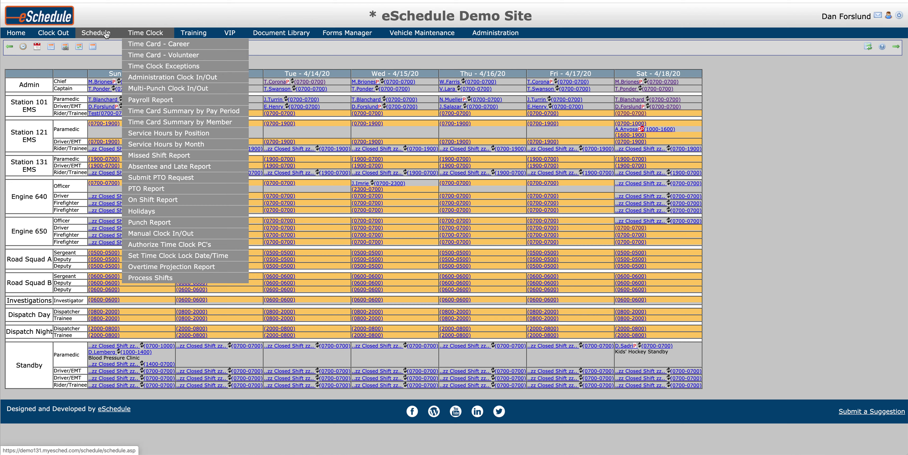
Step: Open the Open Shifts page of the schedule
mouse_move(106, 35)
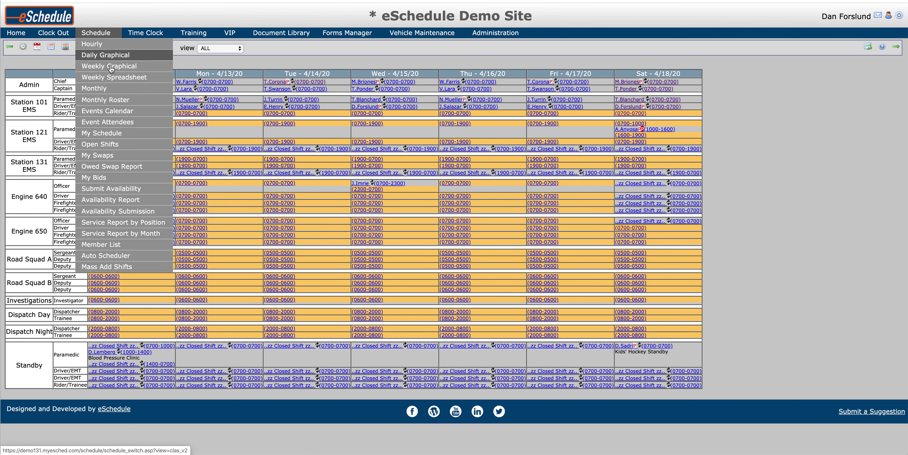
click(113, 149)
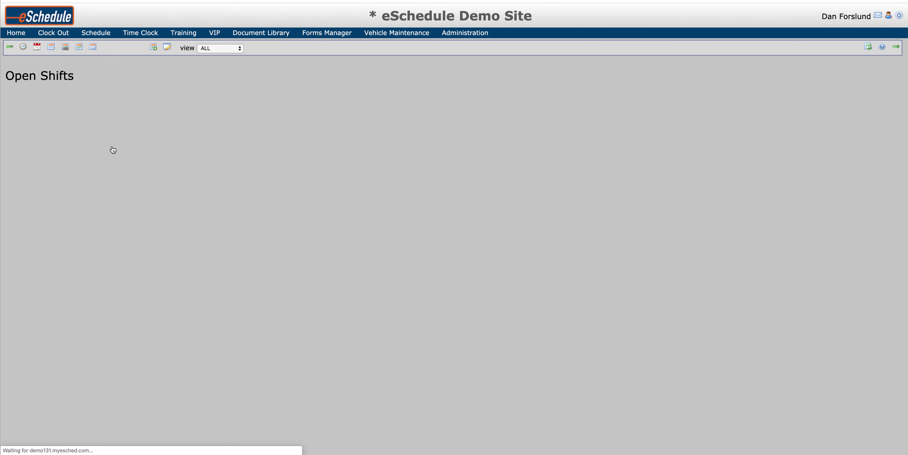